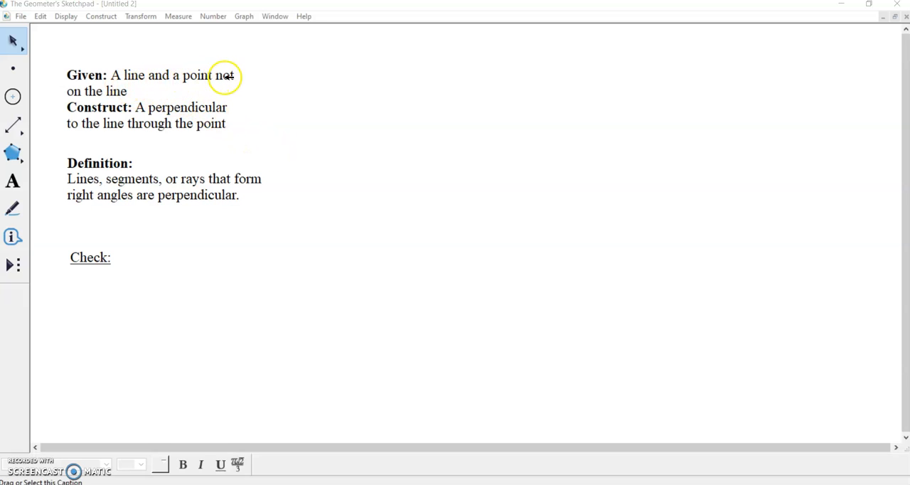
Draw a nearly horizontal line through two points across the middle of the sketch, below the definition text.
{"action": "left_click", "coordinate": [8, 133]}
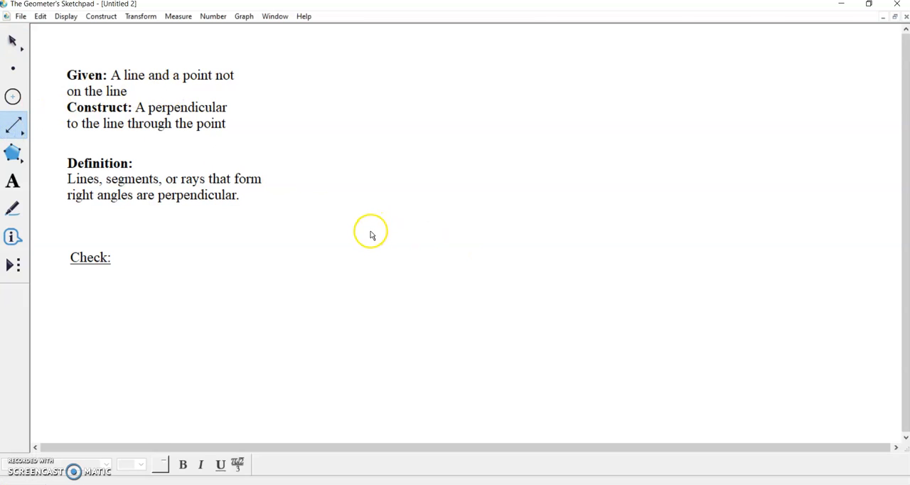
{"action": "left_click_drag", "start_coordinate": [370, 232], "coordinate": [569, 235]}
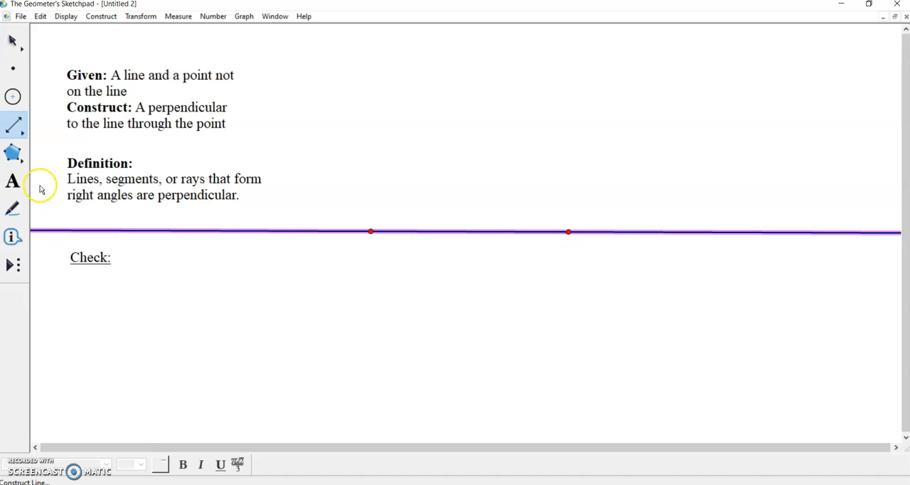
{"action": "left_click", "coordinate": [15, 40]}
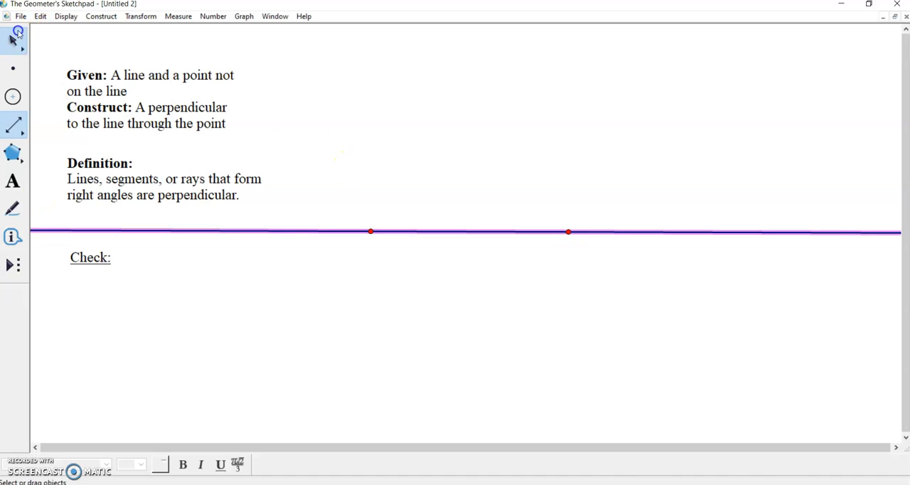
{"action": "left_click", "coordinate": [405, 214]}
Show the labels of the two points that define the line.
{"action": "left_click", "coordinate": [371, 231]}
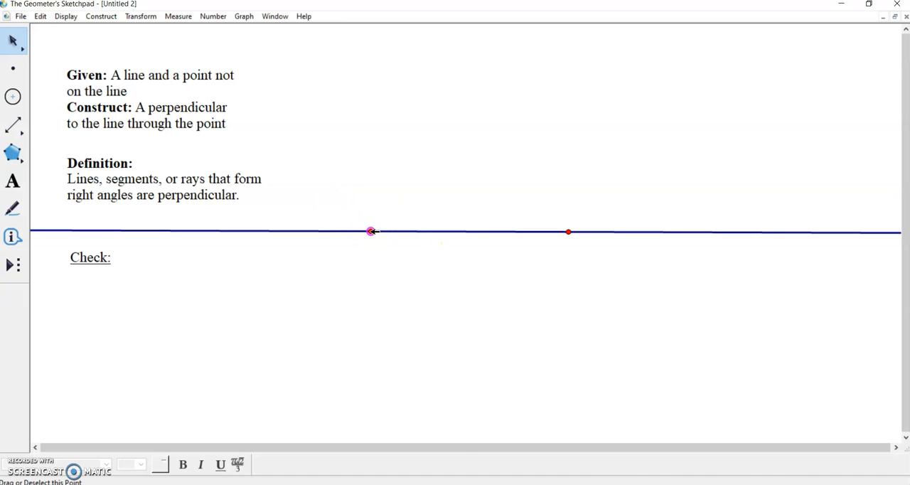
{"action": "right_click", "coordinate": [371, 232]}
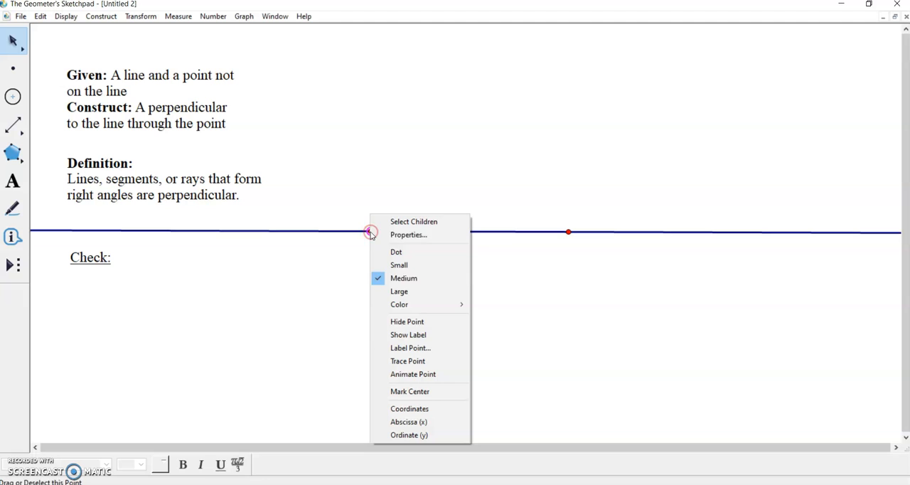
{"action": "left_click", "coordinate": [406, 335]}
{"action": "left_click", "coordinate": [570, 231]}
{"action": "right_click", "coordinate": [569, 231]}
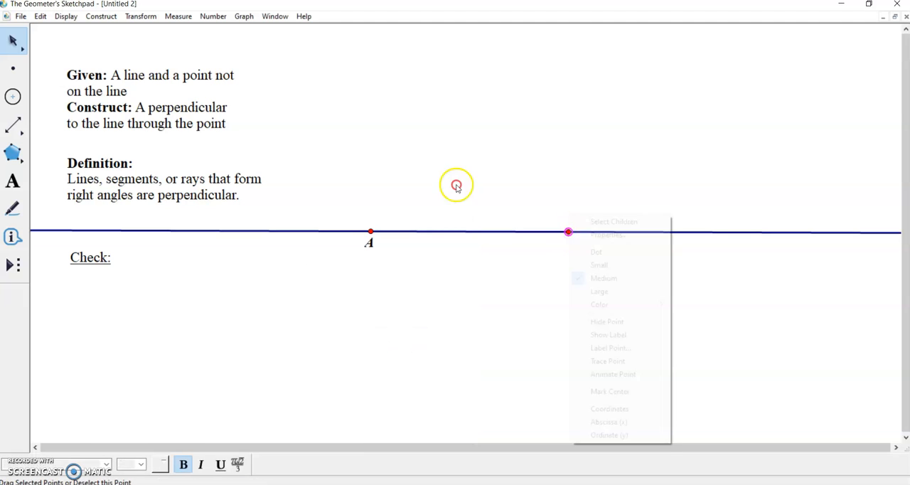
{"action": "left_click", "coordinate": [616, 335]}
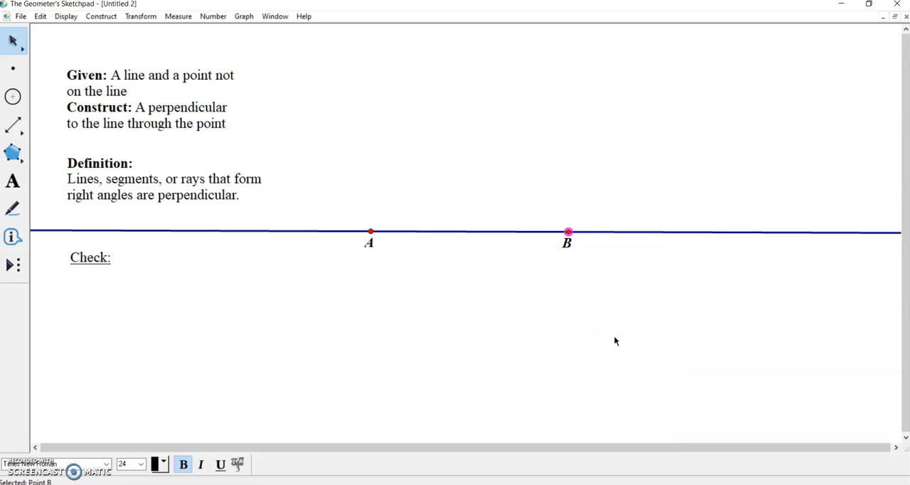
{"action": "left_click", "coordinate": [615, 341]}
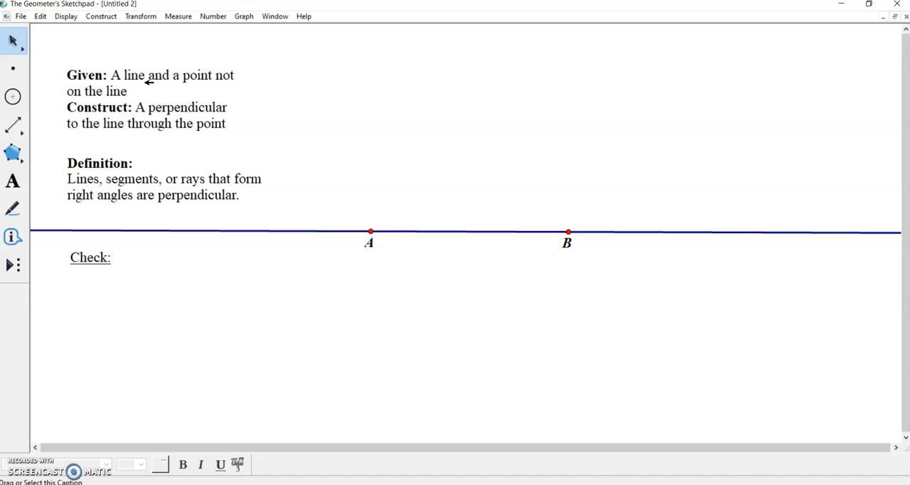
Place a free point above the line, between A and B, and show its label.
{"action": "left_click", "coordinate": [15, 63]}
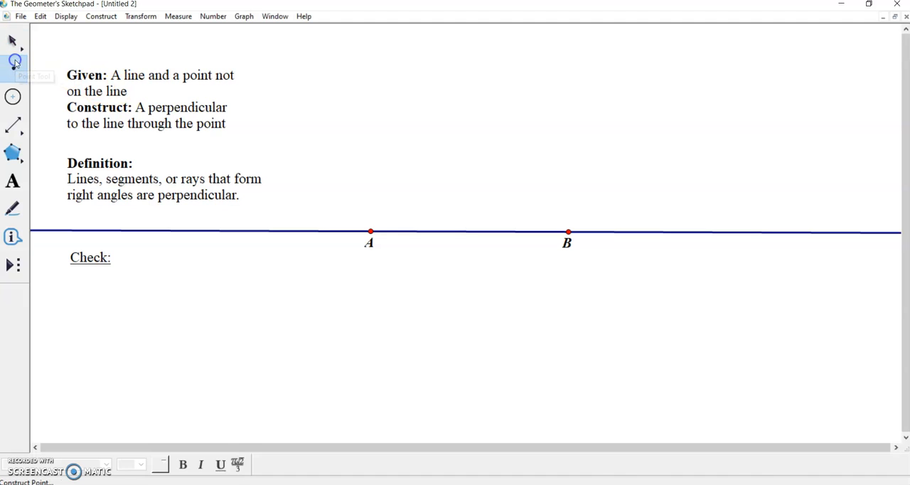
{"action": "left_click", "coordinate": [445, 164]}
{"action": "left_click_drag", "start_coordinate": [445, 163], "coordinate": [484, 156]}
{"action": "left_click", "coordinate": [13, 41]}
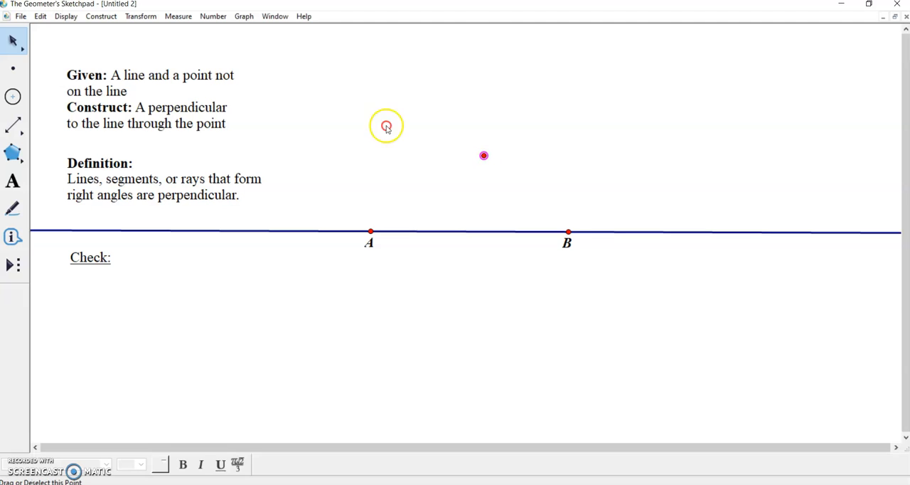
{"action": "right_click", "coordinate": [484, 156]}
{"action": "left_click", "coordinate": [539, 260]}
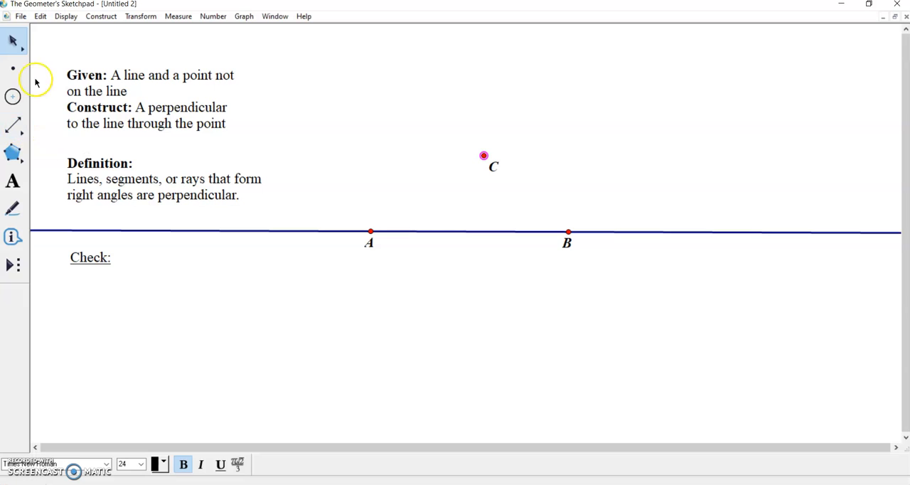
{"action": "left_click", "coordinate": [292, 115]}
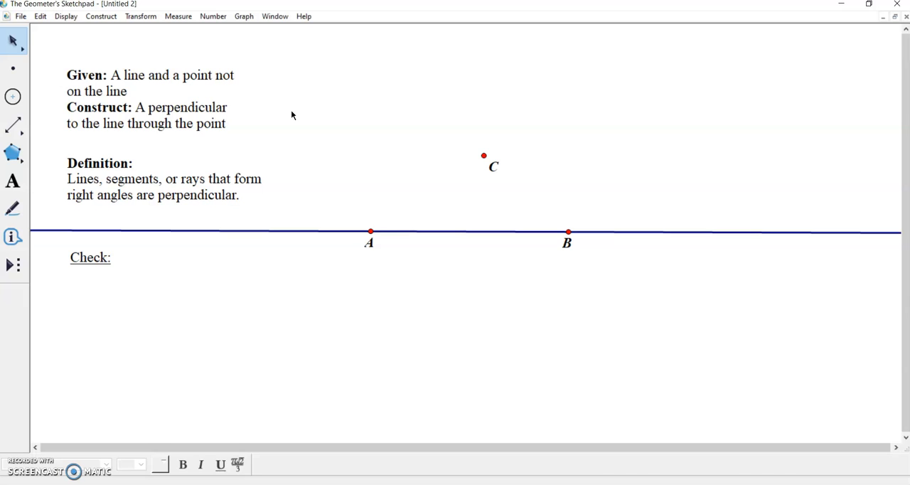
{"action": "left_click", "coordinate": [470, 154]}
{"action": "left_click", "coordinate": [192, 111]}
Draw a circle centred at point C, large enough to cross the line at two places between A and B.
{"action": "left_click", "coordinate": [14, 97]}
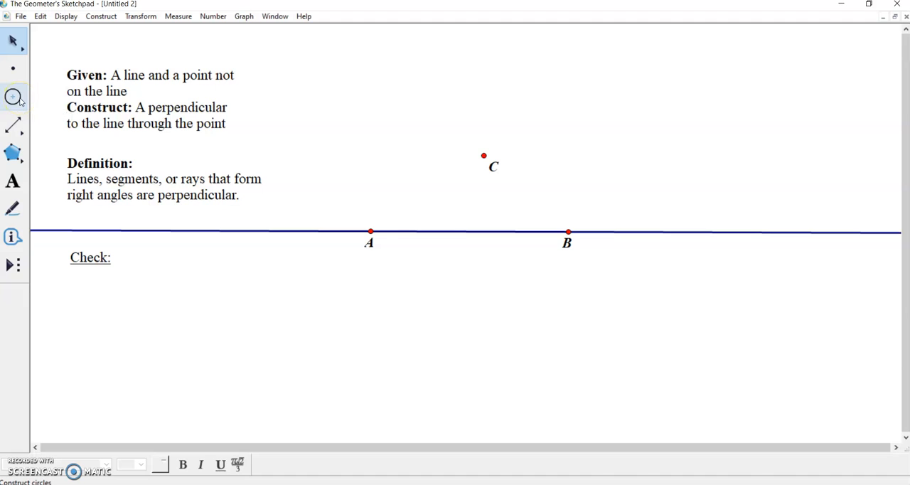
{"action": "left_click", "coordinate": [484, 157]}
{"action": "left_click_drag", "start_coordinate": [484, 156], "coordinate": [470, 254]}
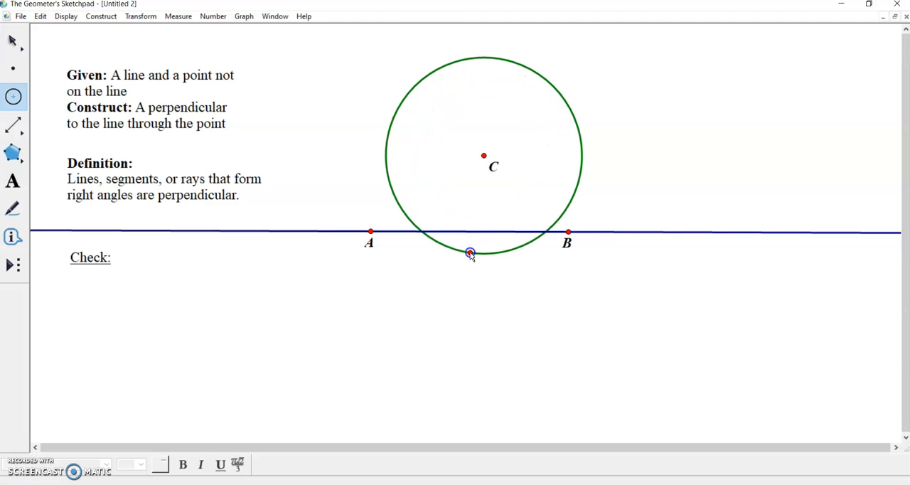
{"action": "left_click_drag", "start_coordinate": [471, 254], "coordinate": [491, 248]}
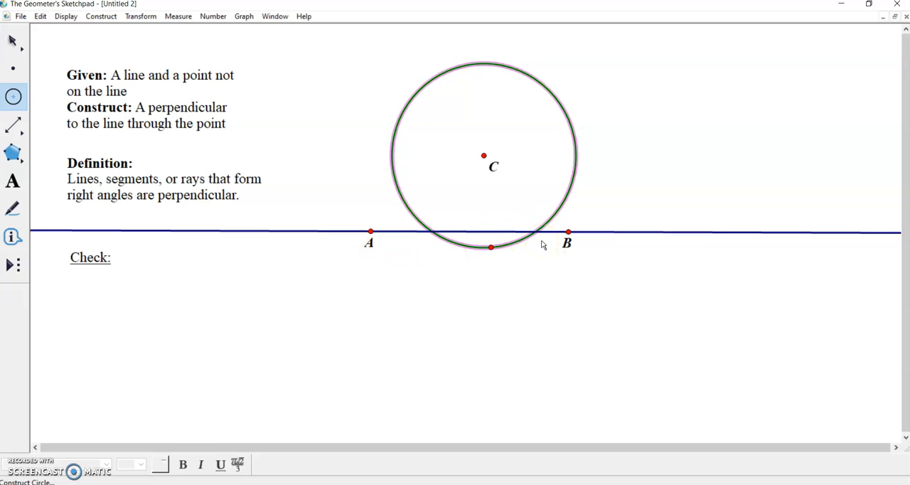
Construct points at both intersections of the circle around C with line AB.
{"action": "left_click", "coordinate": [11, 69]}
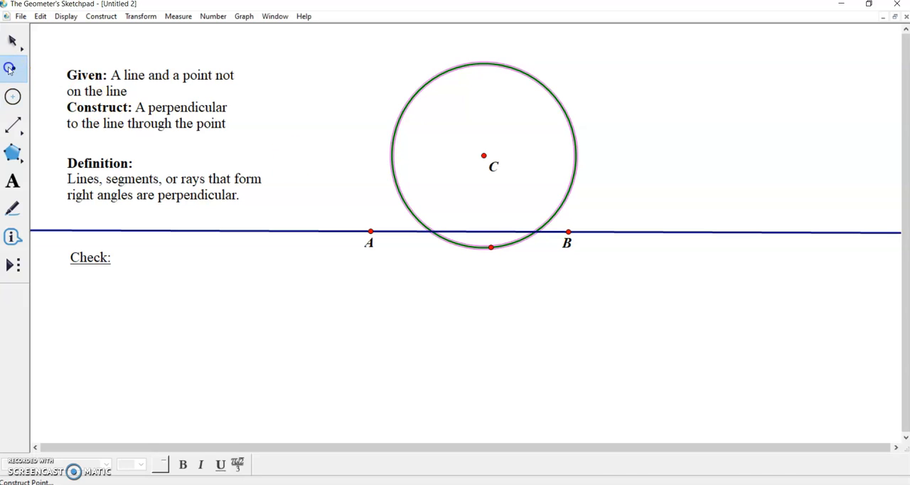
{"action": "left_click", "coordinate": [421, 239]}
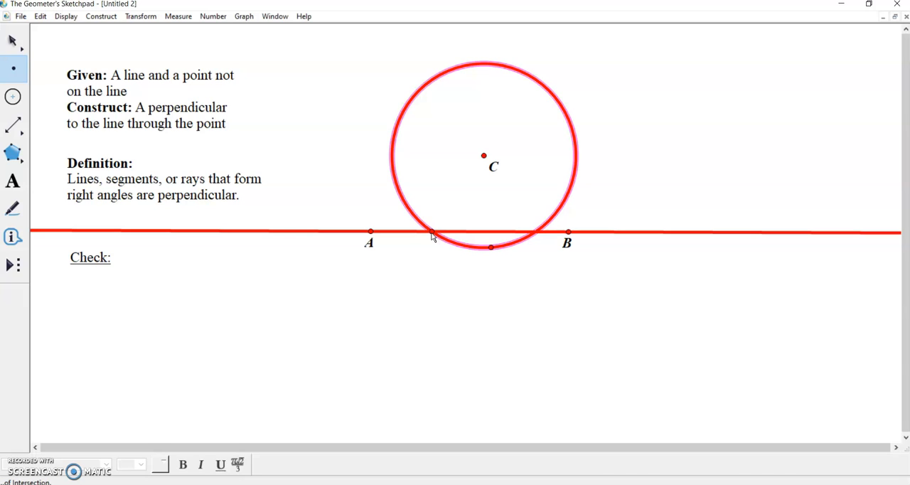
{"action": "left_click", "coordinate": [417, 233]}
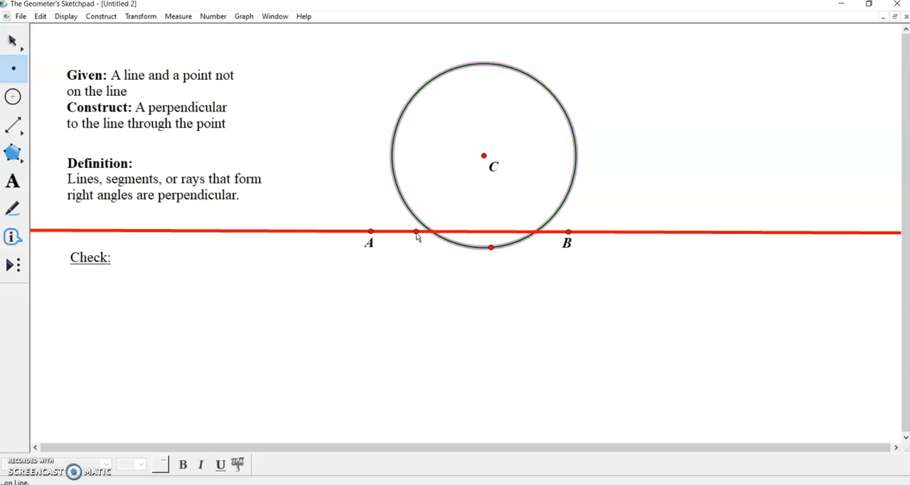
{"action": "left_click", "coordinate": [417, 221]}
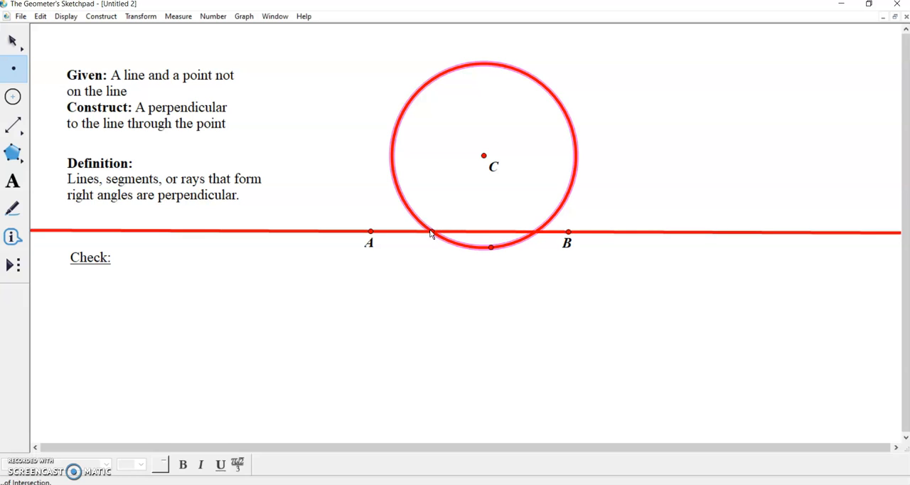
{"action": "left_click", "coordinate": [431, 233]}
{"action": "left_click", "coordinate": [532, 237]}
{"action": "left_click", "coordinate": [536, 233]}
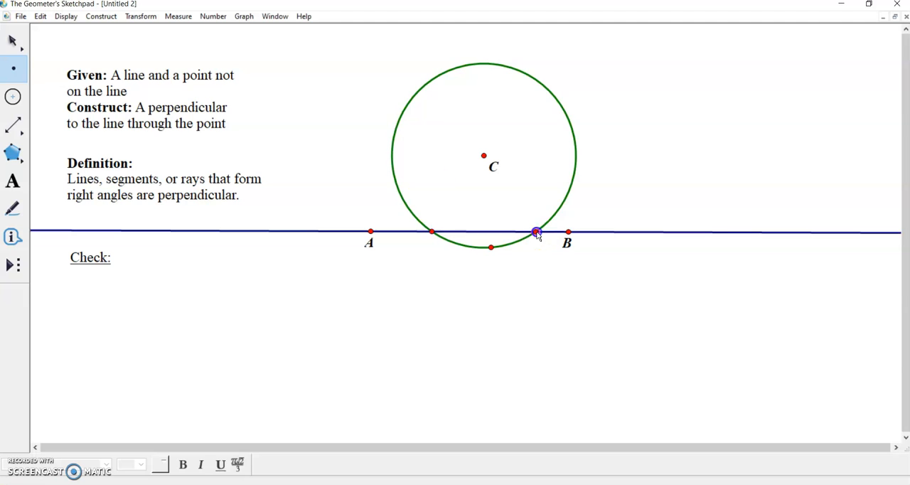
Show the labels of the two intersection points of the circle and the line.
{"action": "left_click", "coordinate": [12, 41]}
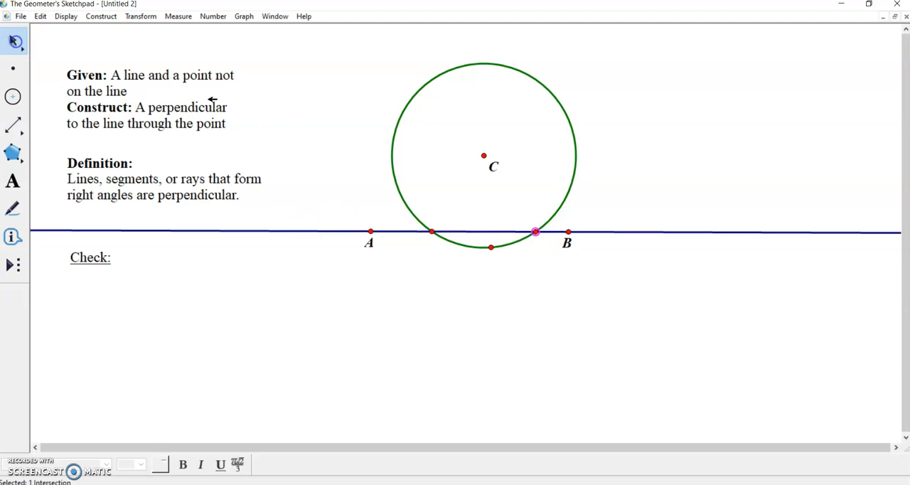
{"action": "right_click", "coordinate": [432, 231]}
{"action": "left_click", "coordinate": [476, 335]}
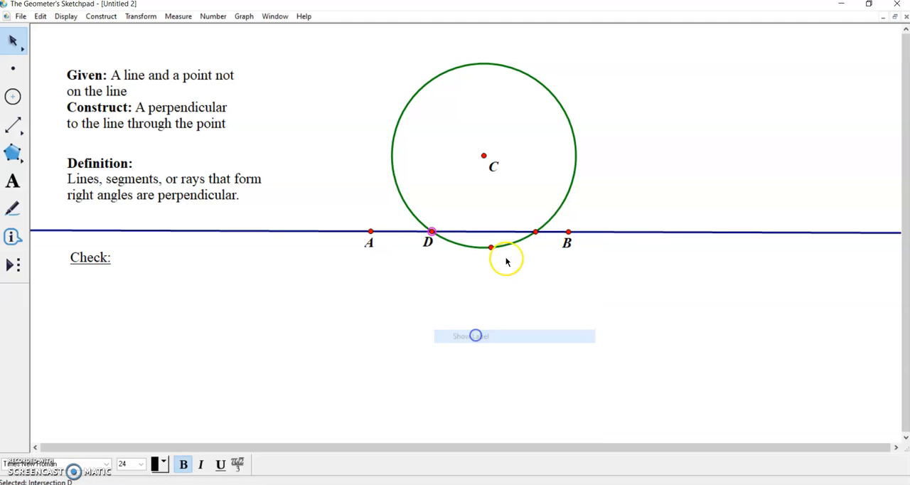
{"action": "right_click", "coordinate": [537, 231]}
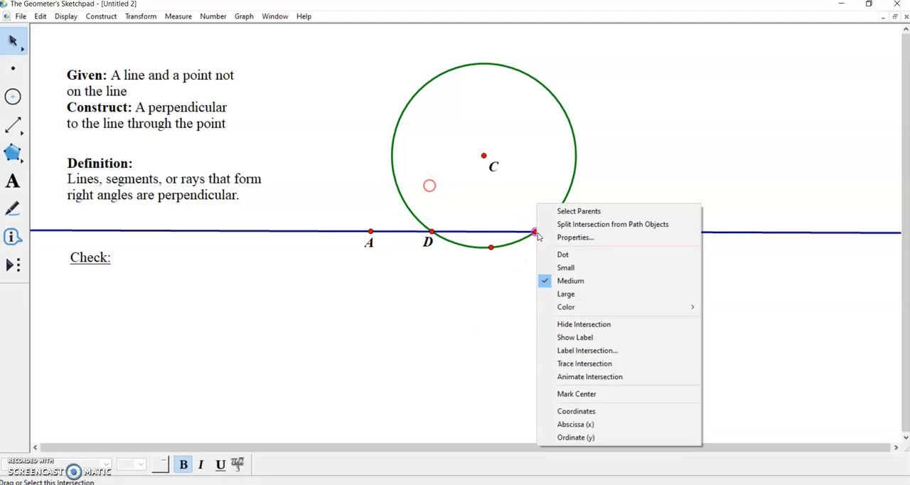
{"action": "left_click", "coordinate": [574, 337]}
{"action": "left_click", "coordinate": [555, 308]}
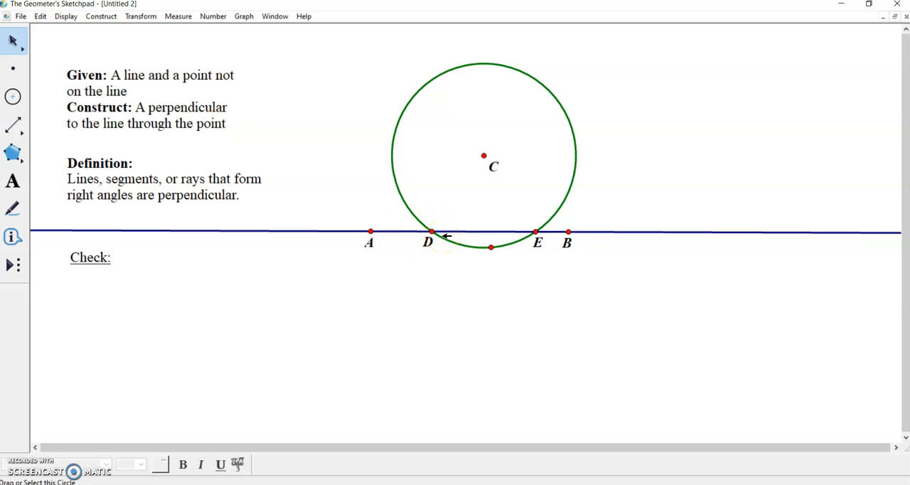
Draw a circle centred at point D with a radius of about 3.2 cm, extending past the midpoint between D and E.
{"action": "left_click", "coordinate": [12, 96]}
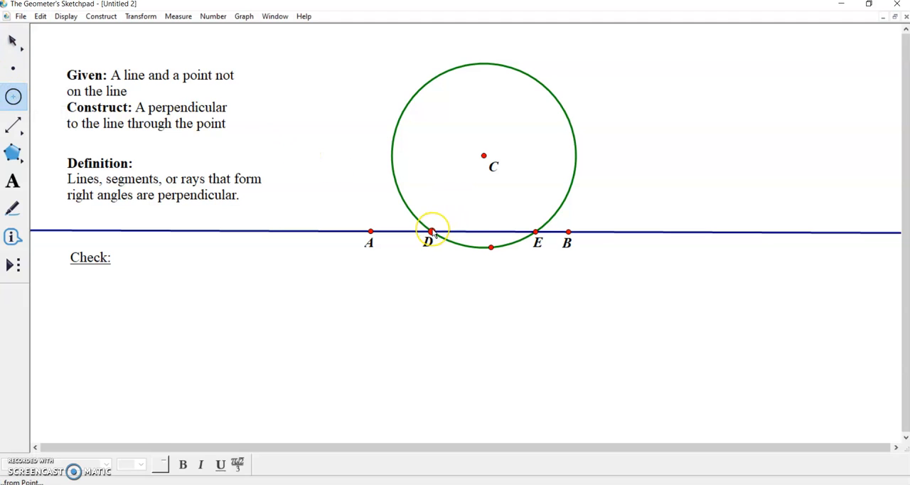
{"action": "left_click_drag", "start_coordinate": [432, 231], "coordinate": [494, 193]}
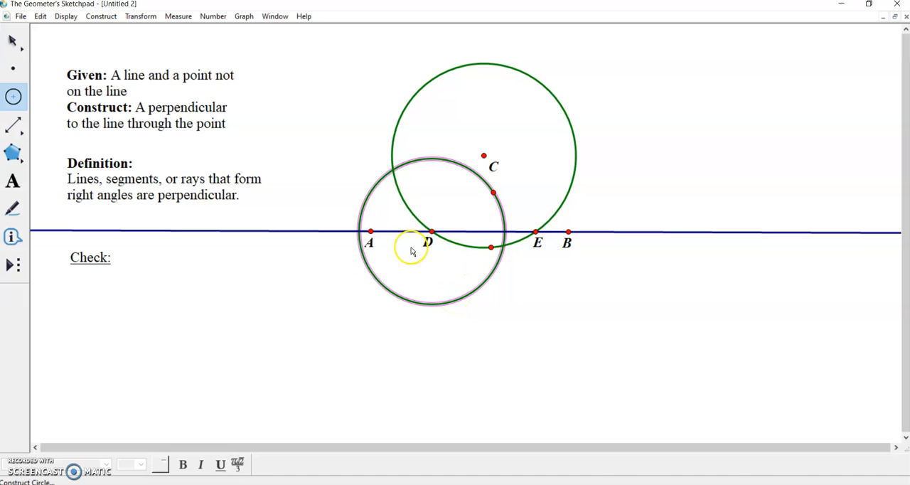
{"action": "left_click", "coordinate": [18, 42]}
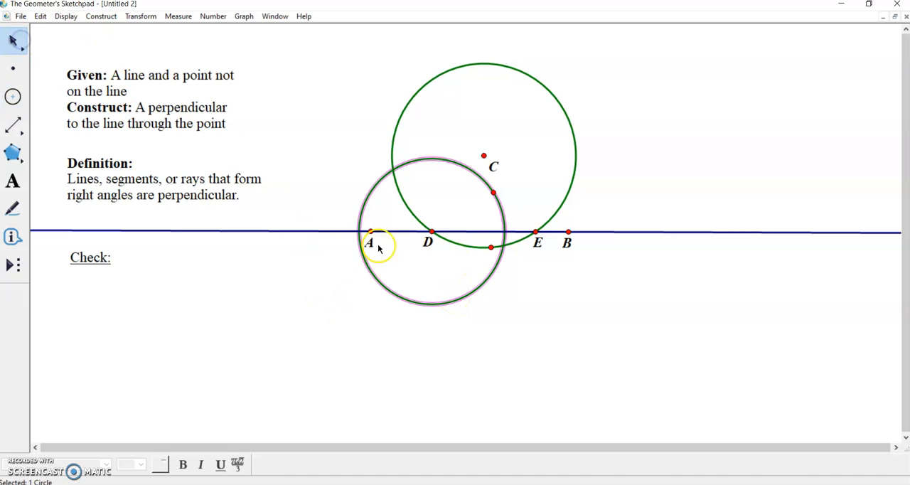
{"action": "left_click", "coordinate": [592, 318]}
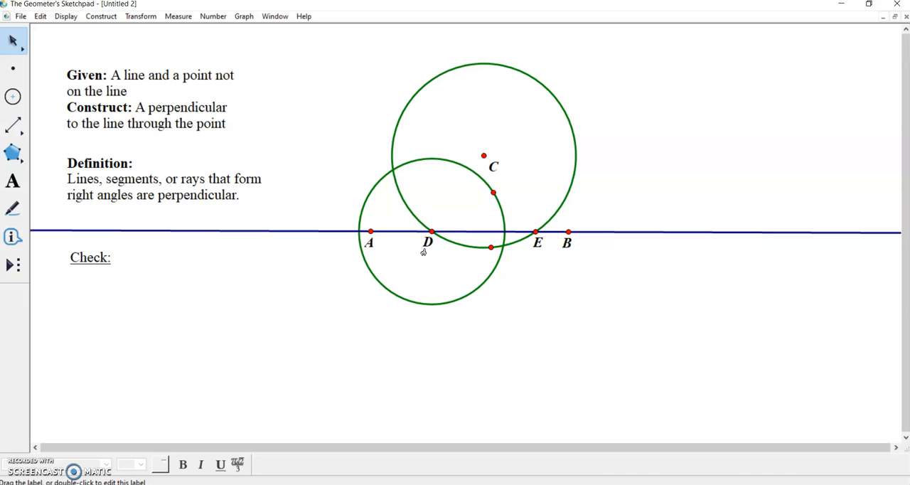
Measure the radius of the circle centred at D and place the measurement above the two circles' left side, beside the given text.
{"action": "left_click", "coordinate": [425, 157]}
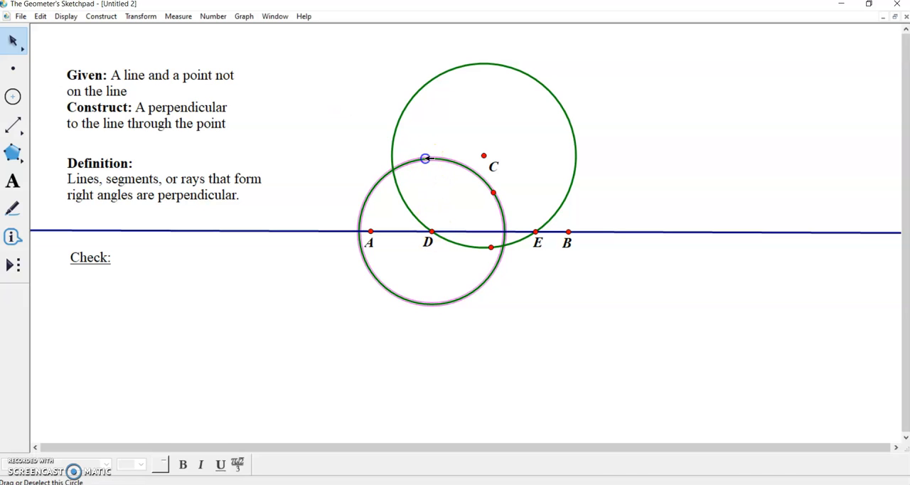
{"action": "right_click", "coordinate": [426, 158]}
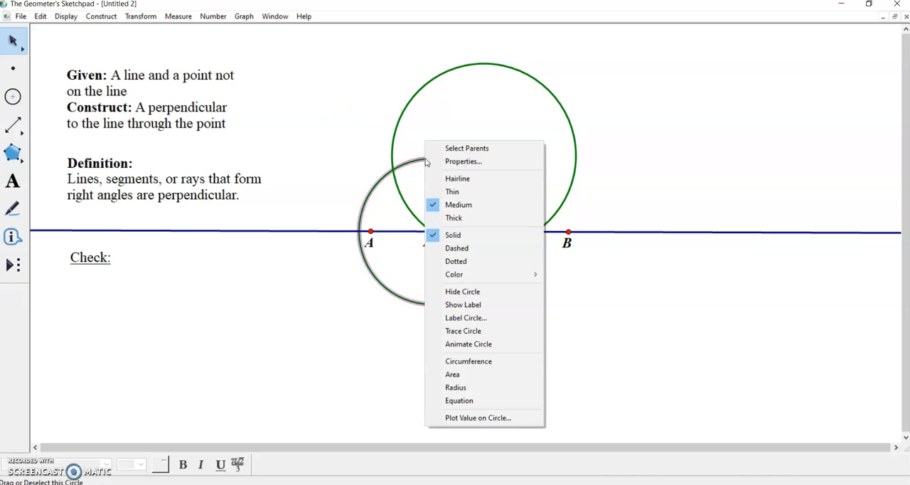
{"action": "left_click", "coordinate": [449, 388]}
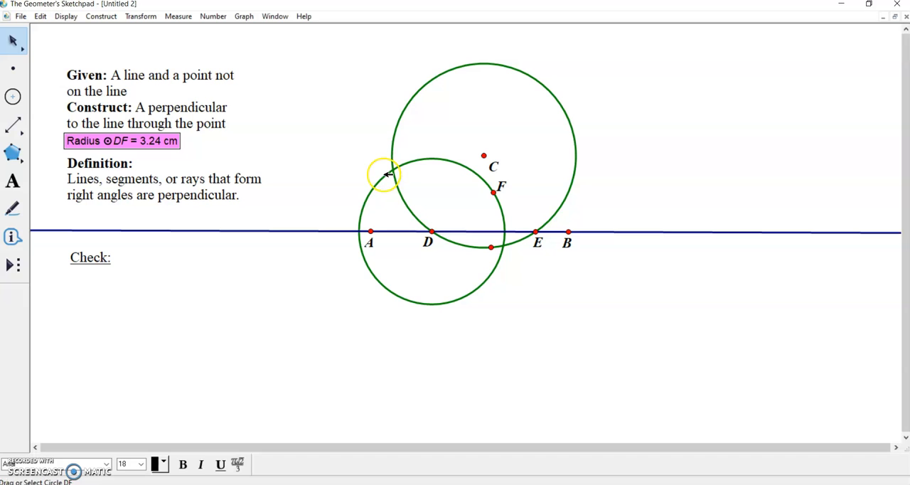
{"action": "left_click_drag", "start_coordinate": [124, 142], "coordinate": [342, 61]}
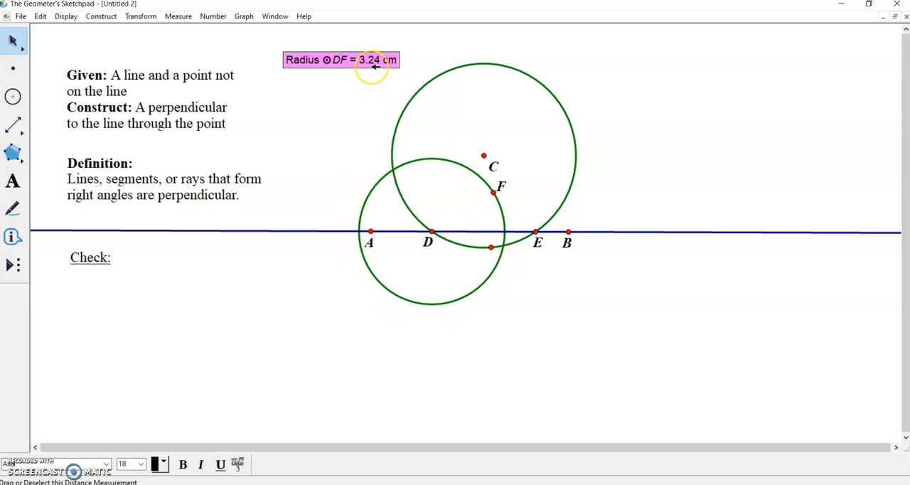
{"action": "left_click", "coordinate": [367, 106]}
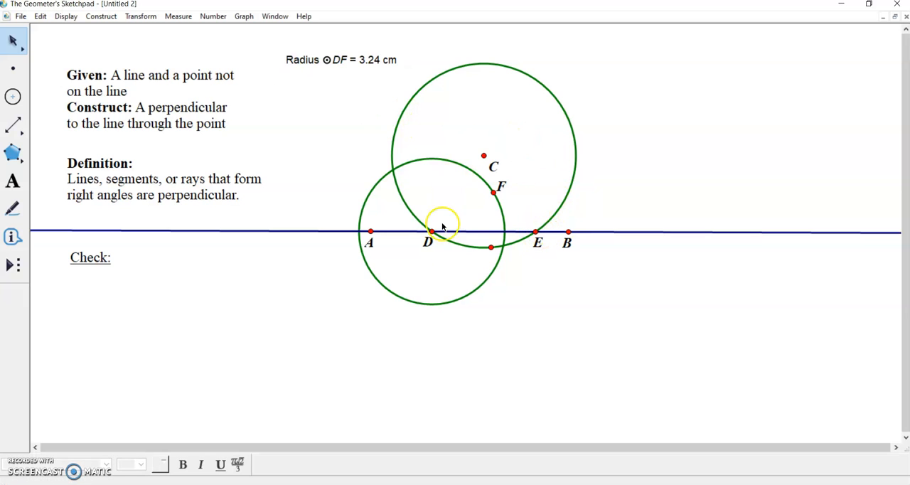
Construct a circle centred at point E using the measured radius of the circle around D.
{"action": "left_click", "coordinate": [536, 232]}
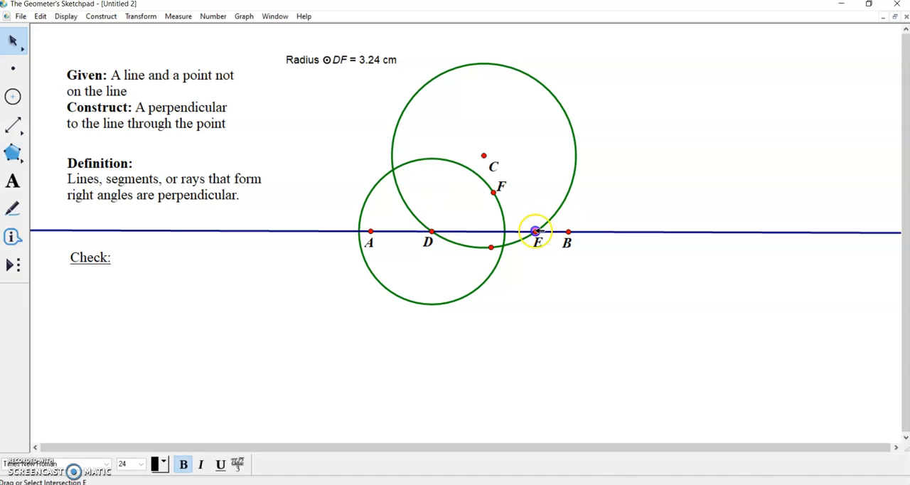
{"action": "left_click", "coordinate": [331, 60]}
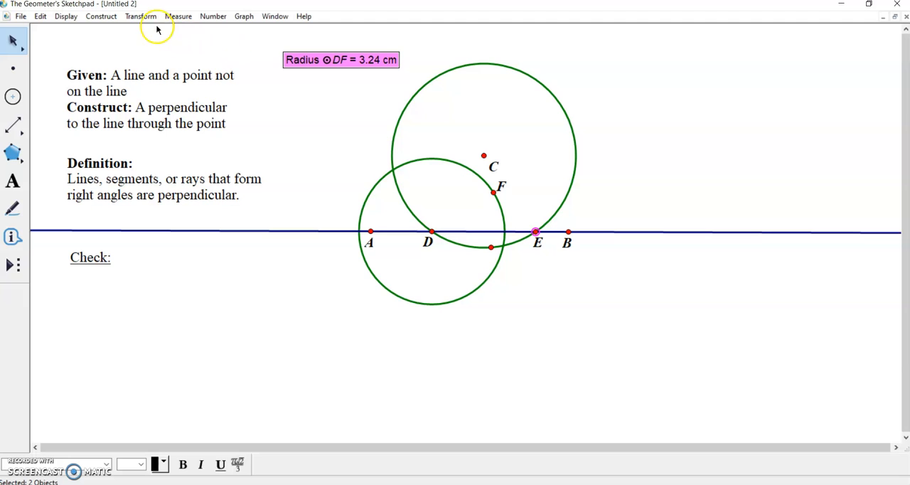
{"action": "left_click", "coordinate": [94, 16]}
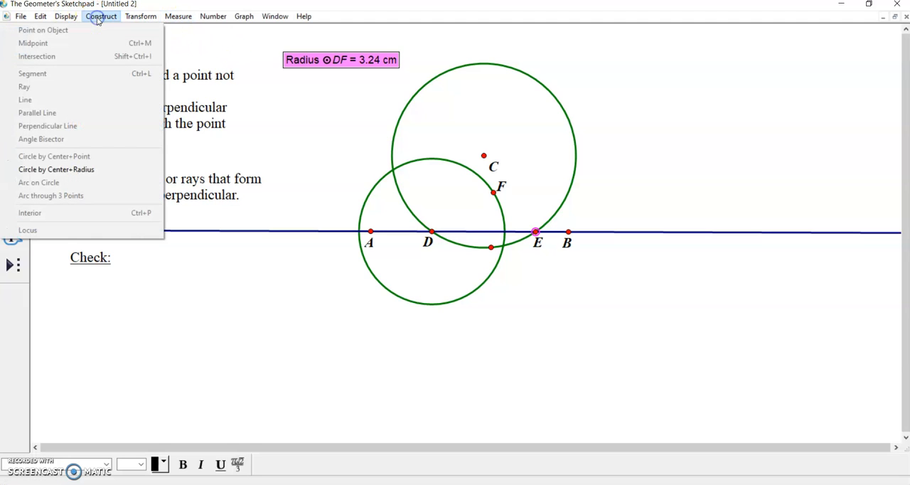
{"action": "left_click", "coordinate": [88, 169]}
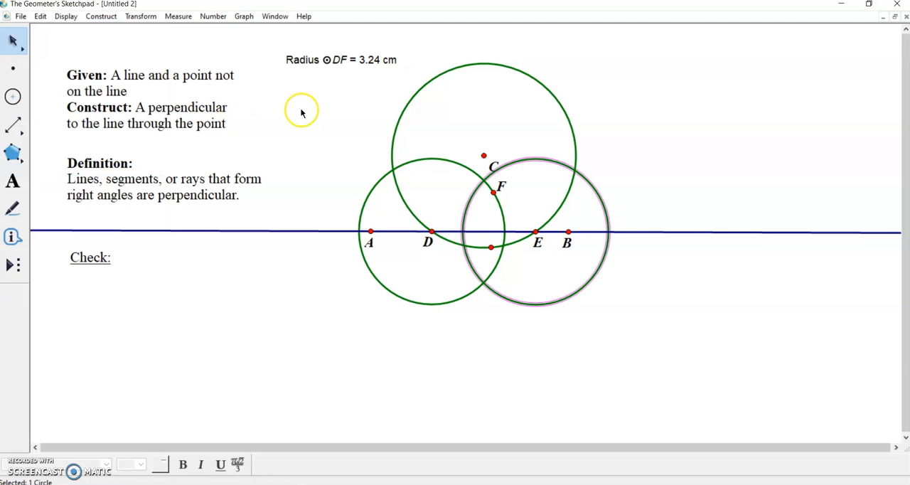
{"action": "left_click", "coordinate": [522, 354]}
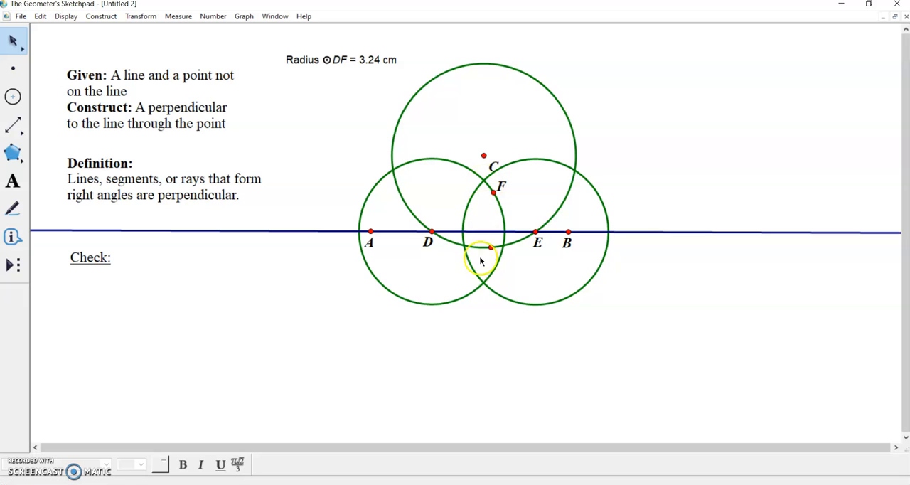
Construct points at both intersections of the equal circles centred at D and E.
{"action": "left_click", "coordinate": [13, 68]}
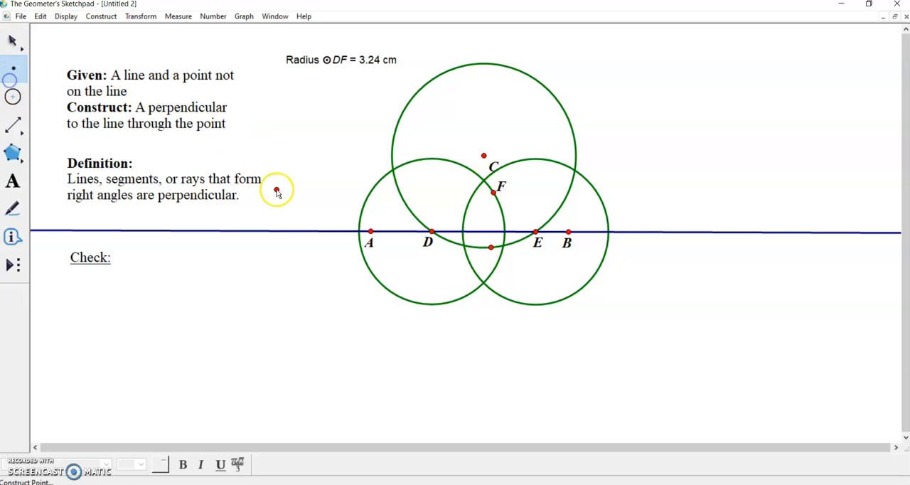
{"action": "left_click", "coordinate": [483, 180]}
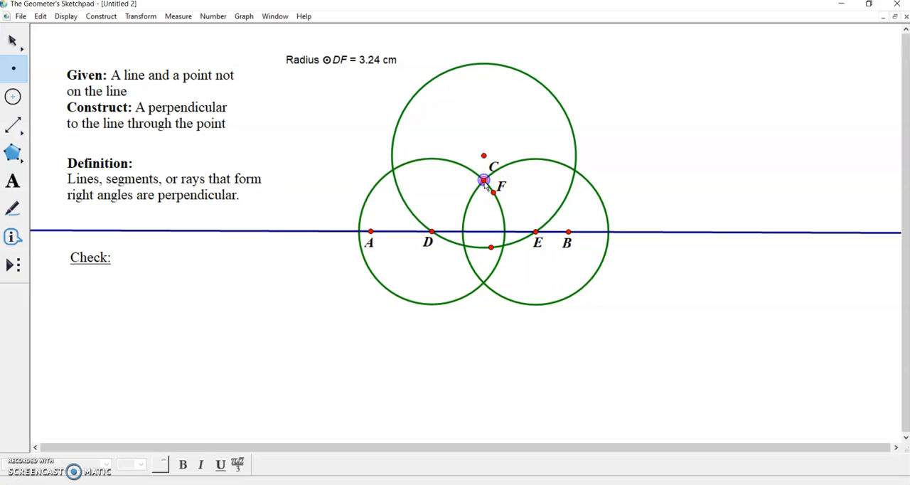
{"action": "left_click", "coordinate": [484, 282]}
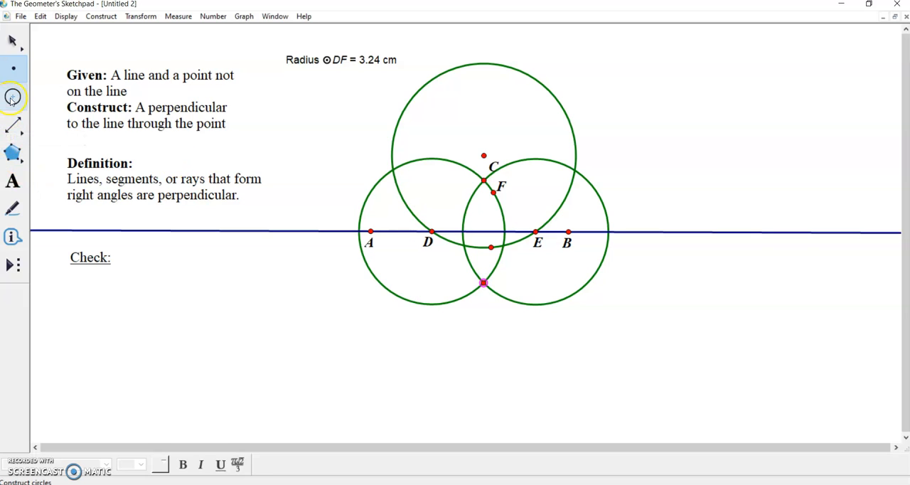
Draw a line from point C through the lower intersection point of the circles around D and E.
{"action": "left_click", "coordinate": [15, 125]}
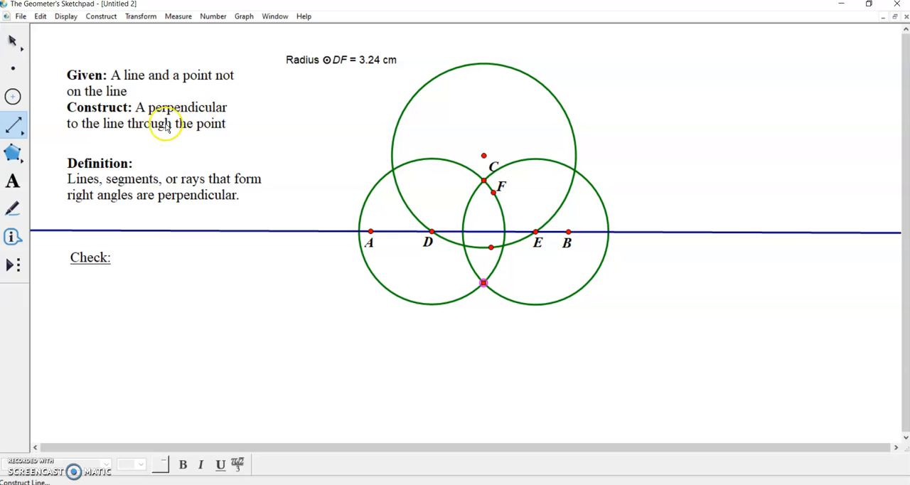
{"action": "left_click", "coordinate": [484, 156]}
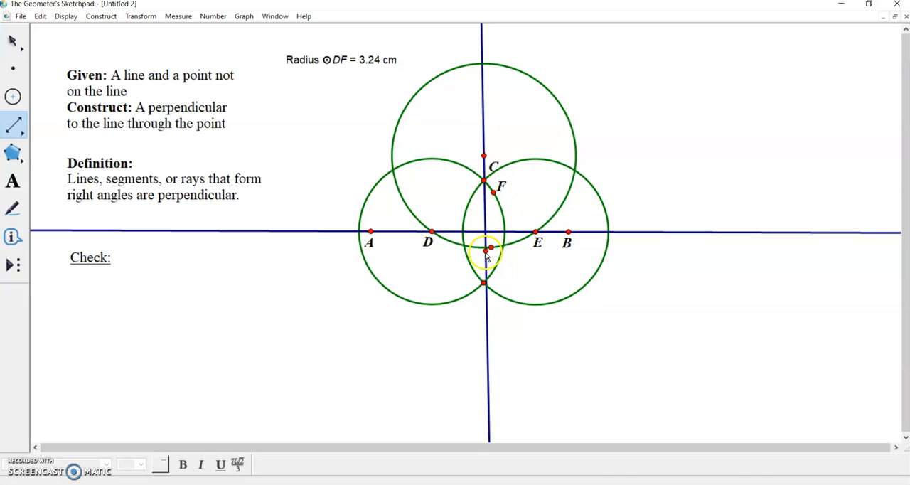
{"action": "left_click", "coordinate": [483, 283]}
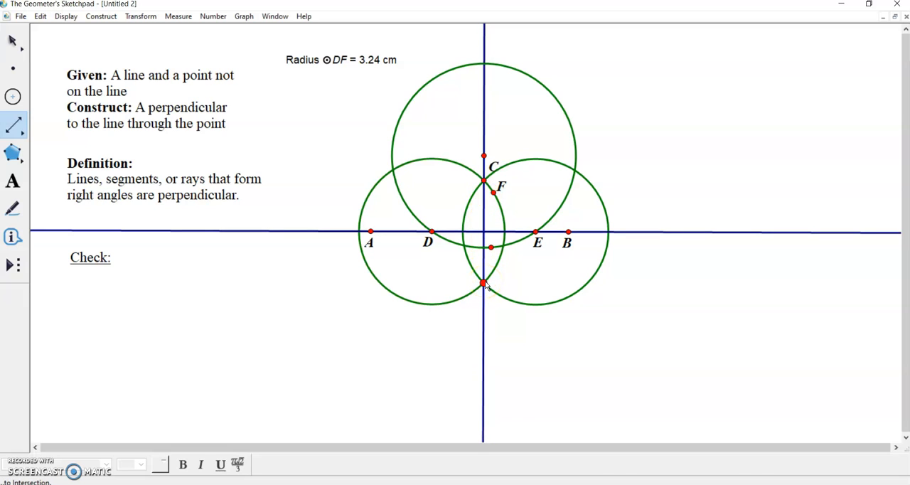
{"action": "left_click", "coordinate": [484, 283]}
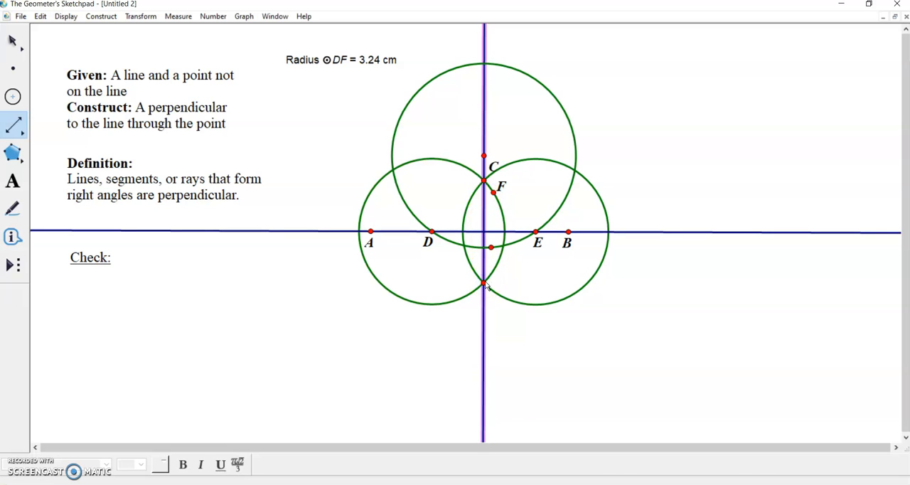
{"action": "left_click", "coordinate": [12, 40]}
{"action": "left_click", "coordinate": [259, 294]}
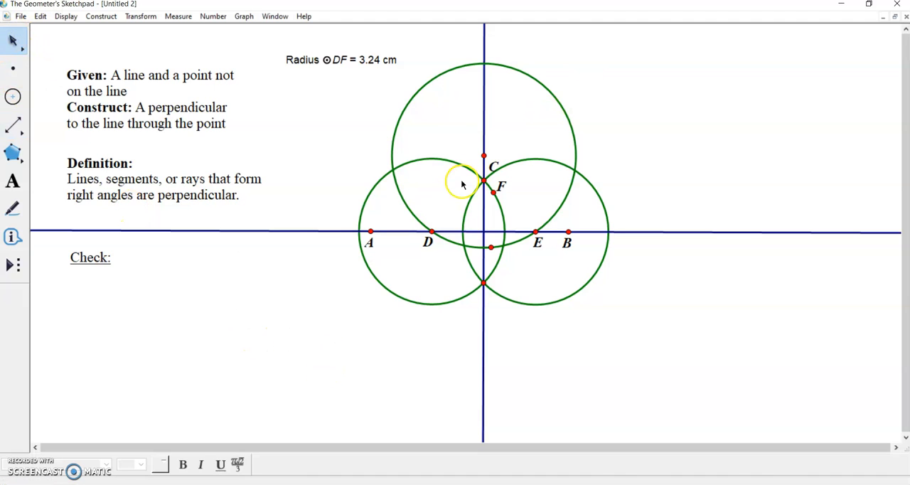
Hide the three construction circles centred at C, D and E.
{"action": "left_click", "coordinate": [381, 177]}
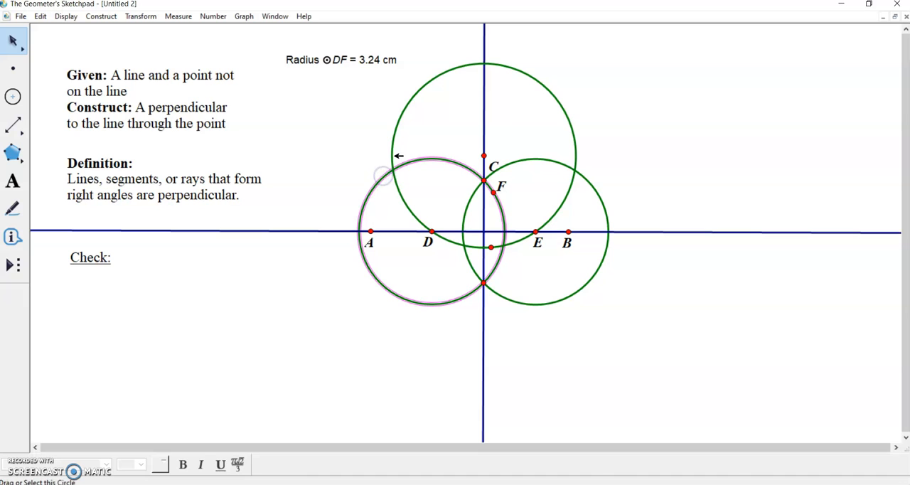
{"action": "left_click", "coordinate": [394, 154]}
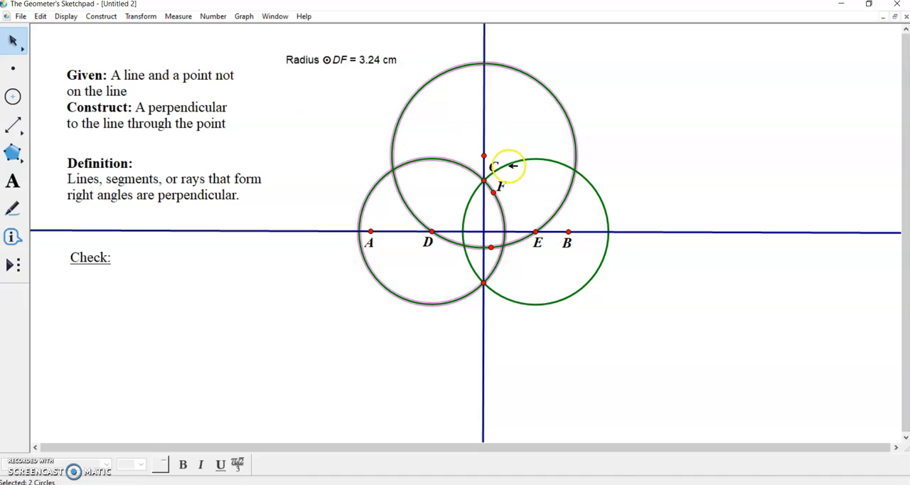
{"action": "left_click", "coordinate": [513, 163]}
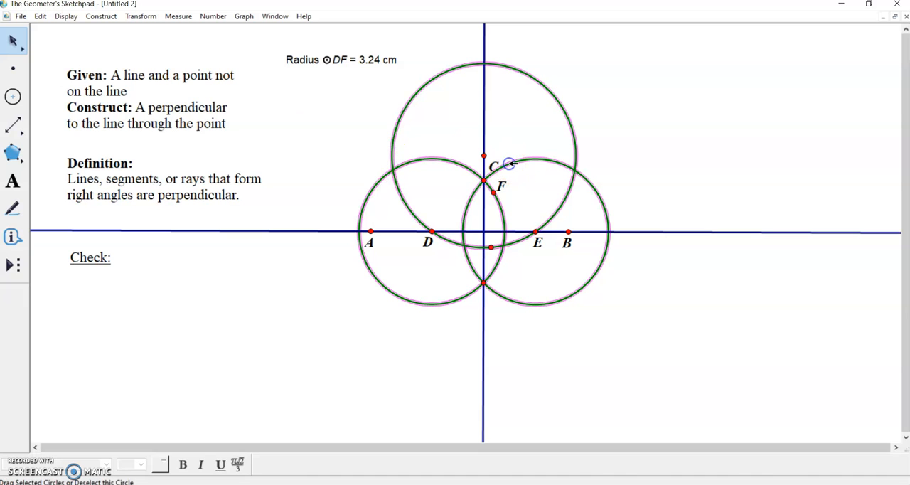
{"action": "left_click", "coordinate": [67, 17]}
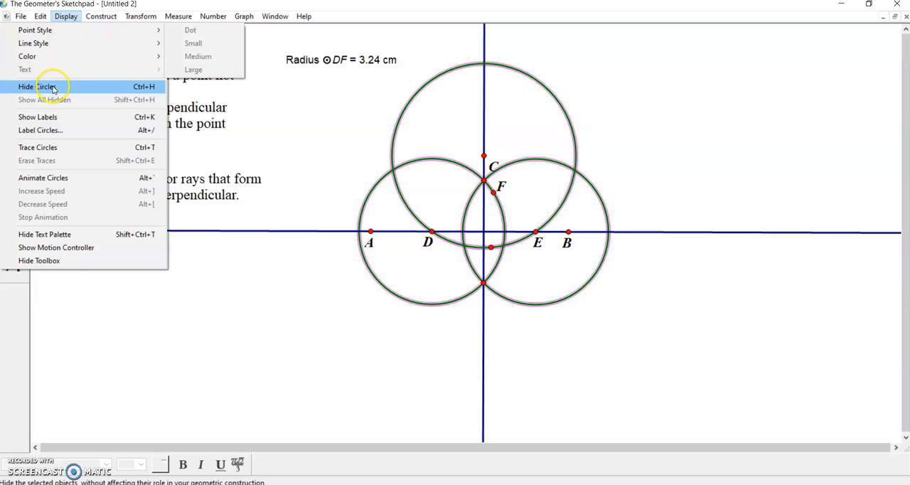
{"action": "left_click", "coordinate": [43, 86]}
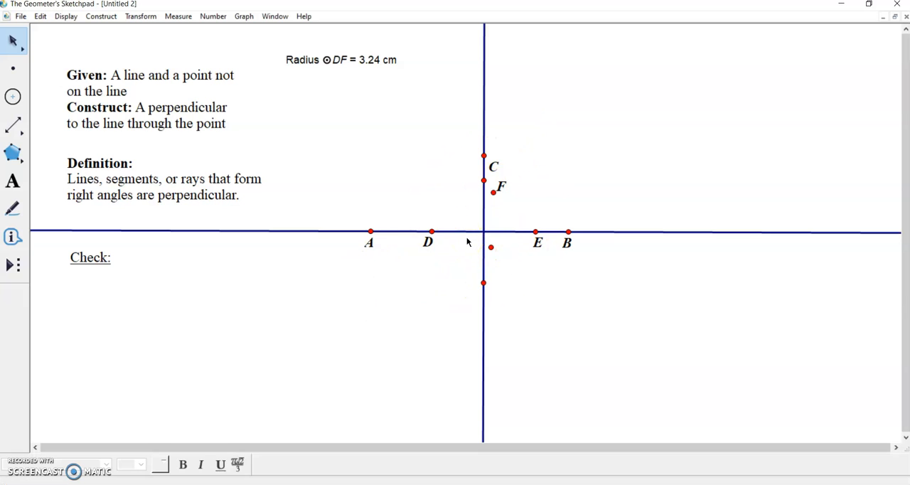
{"action": "left_click", "coordinate": [66, 16]}
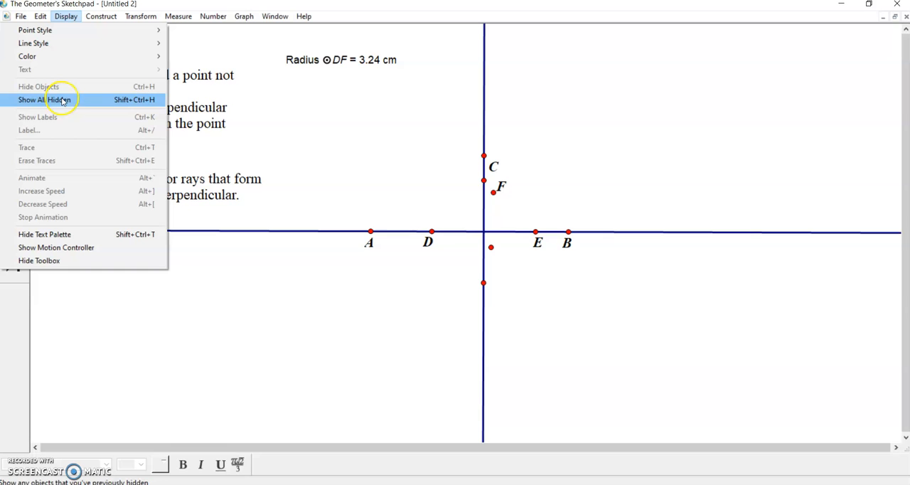
{"action": "left_click", "coordinate": [315, 114]}
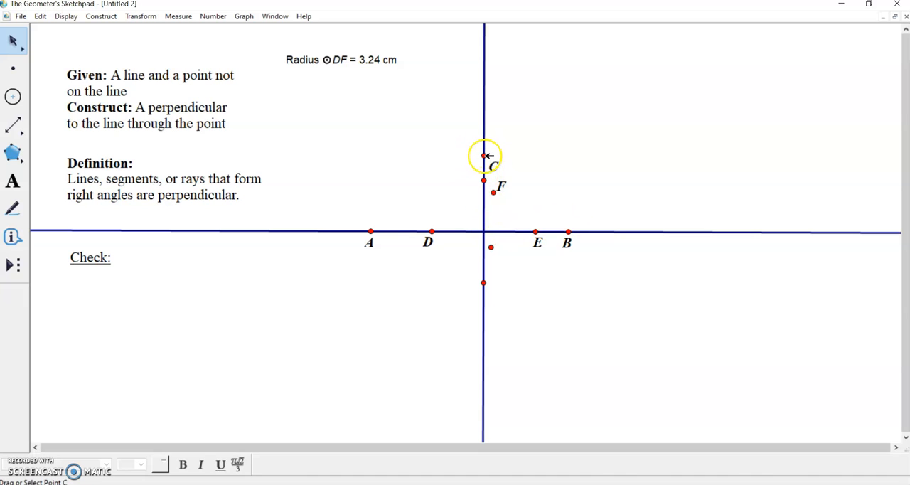
Construct the intersection point of line AB and the line through C, and show its label.
{"action": "left_click", "coordinate": [12, 71]}
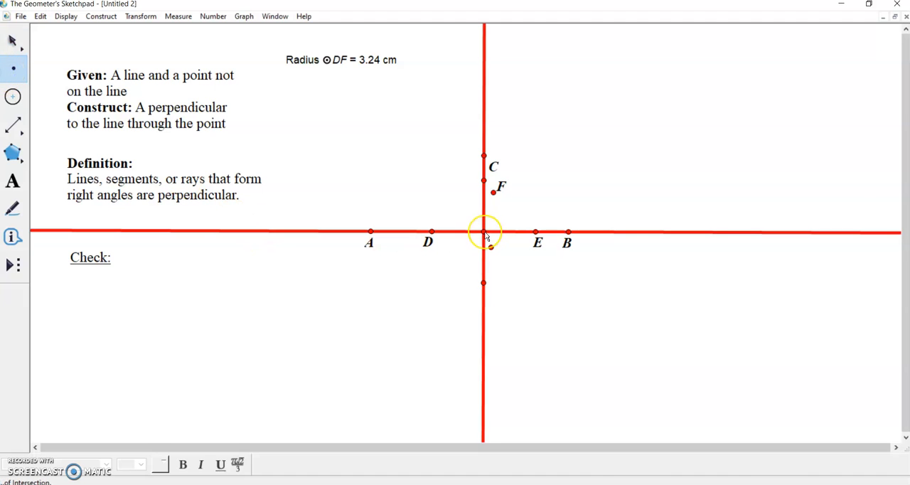
{"action": "left_click", "coordinate": [485, 232]}
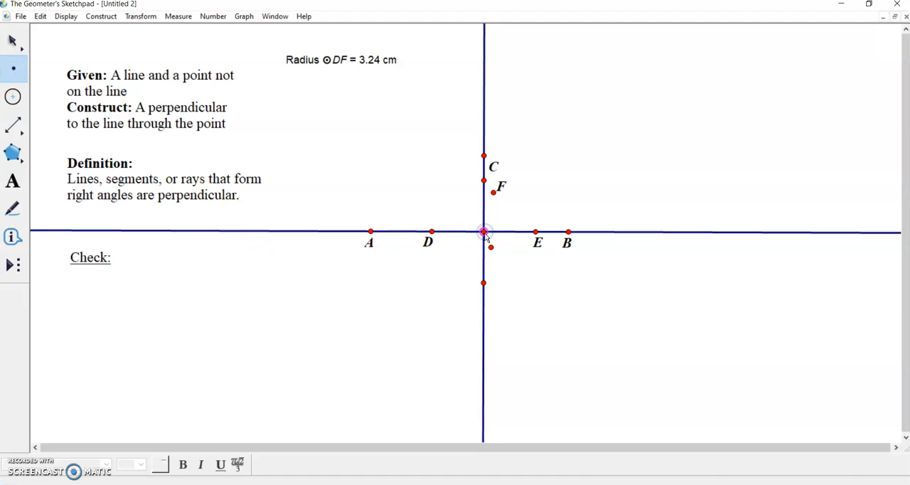
{"action": "right_click", "coordinate": [486, 237]}
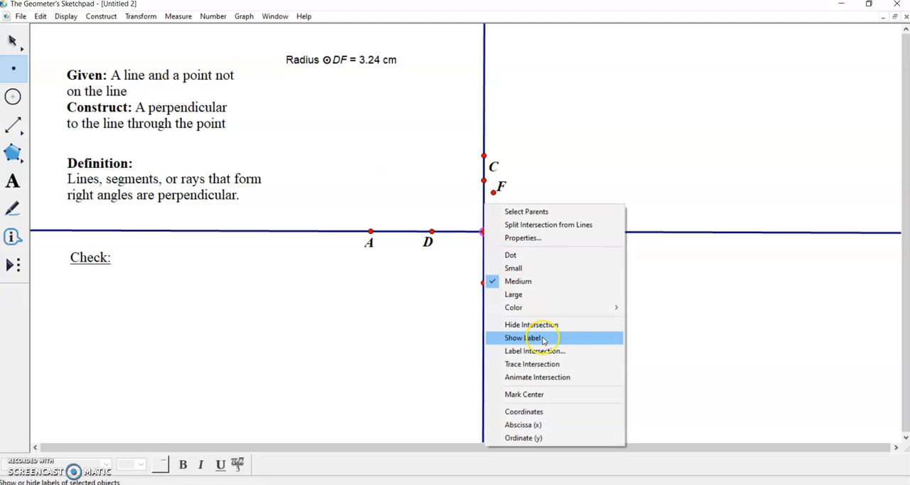
{"action": "left_click", "coordinate": [522, 280]}
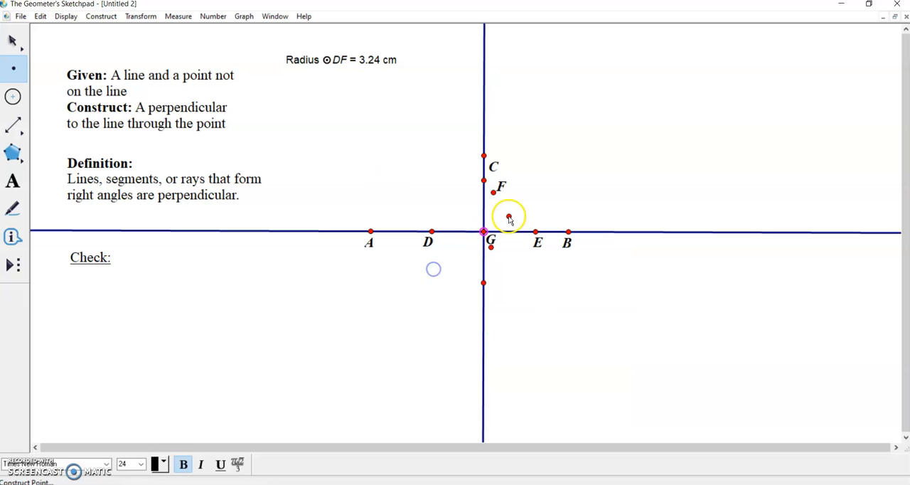
{"action": "left_click", "coordinate": [11, 39]}
{"action": "left_click", "coordinate": [509, 203]}
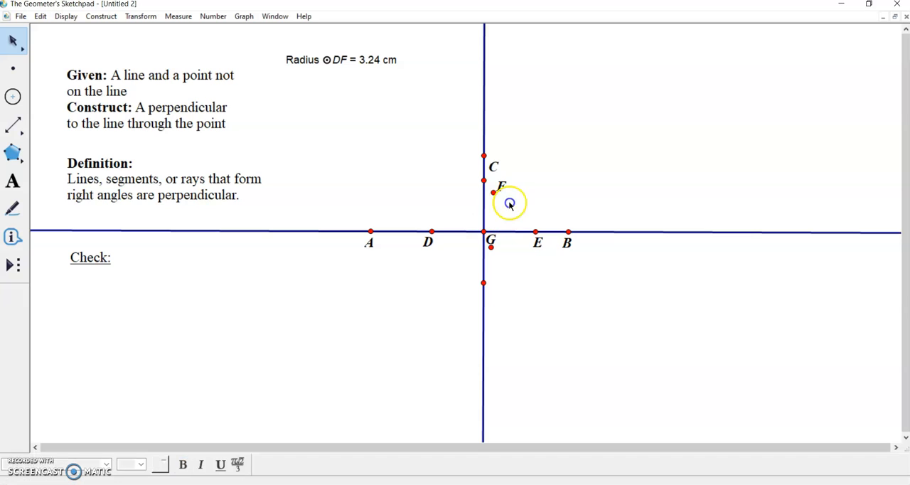
Measure angle CGB between the two lines and place the measurement under the Check heading.
{"action": "left_click", "coordinate": [484, 155]}
{"action": "left_click", "coordinate": [483, 232]}
{"action": "left_click", "coordinate": [569, 232]}
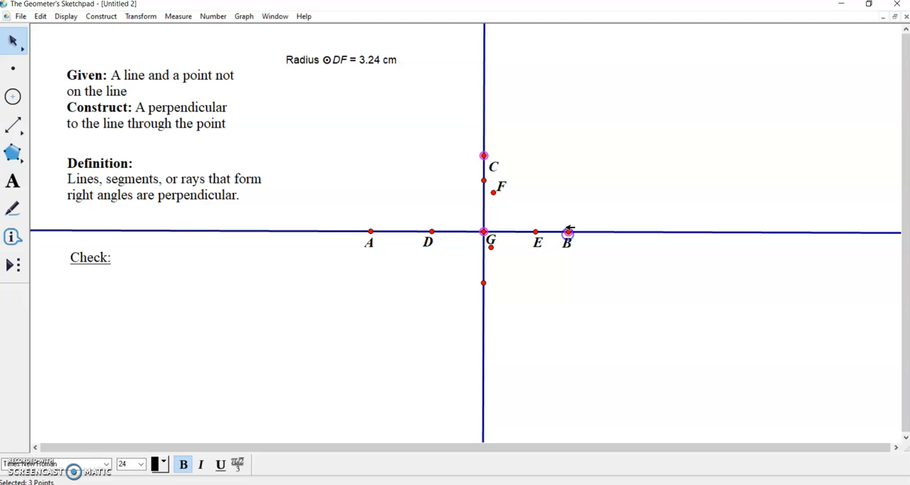
{"action": "left_click", "coordinate": [181, 20]}
{"action": "left_click", "coordinate": [166, 79]}
{"action": "left_click_drag", "start_coordinate": [301, 72], "coordinate": [301, 104]}
{"action": "left_click_drag", "start_coordinate": [222, 187], "coordinate": [103, 283]}
{"action": "left_click", "coordinate": [172, 328]}
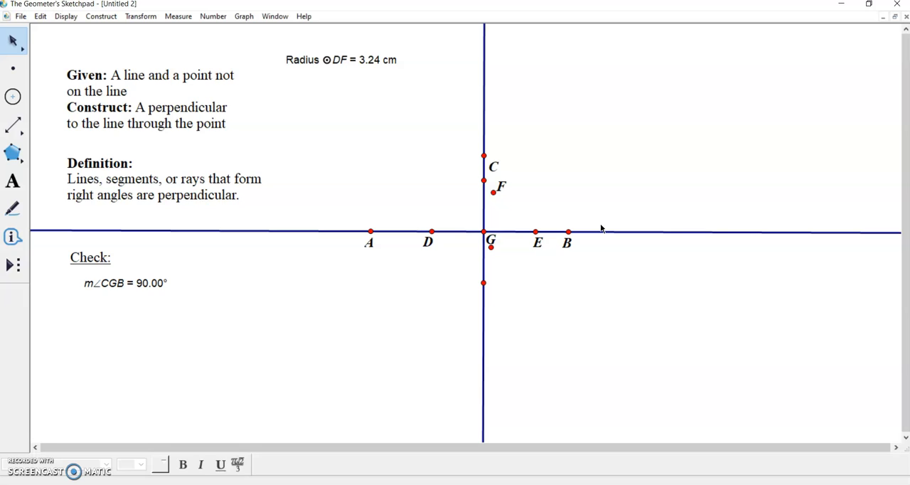
{"action": "left_click", "coordinate": [377, 278]}
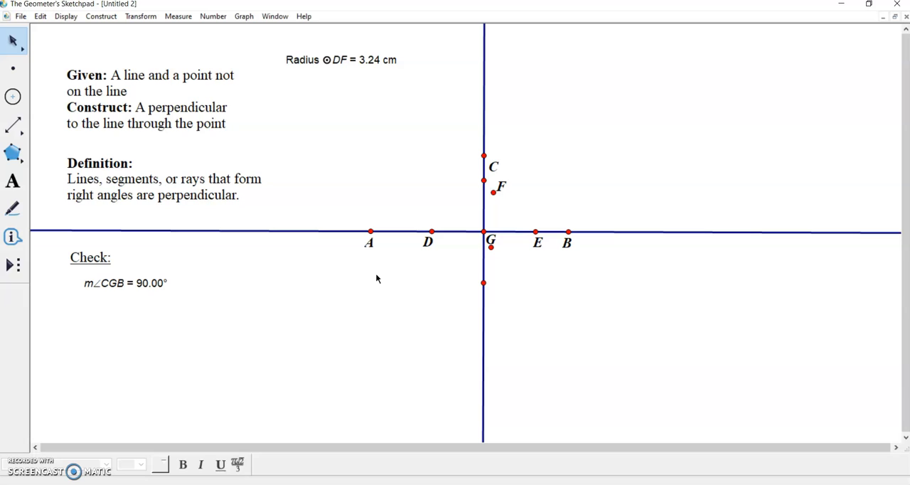